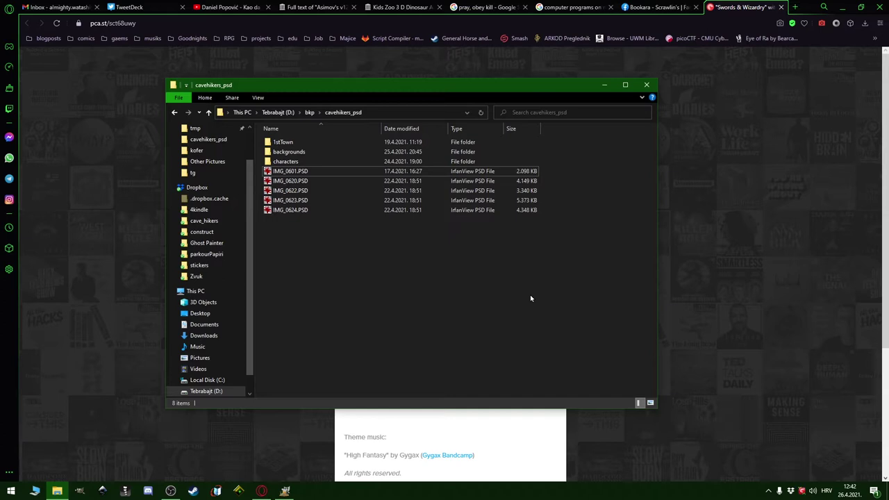
# Step: Select IMG_0601.PSD in the cavehikers_psd file list and open it in IrfanView
pyautogui.press('space')
pyautogui.press('Down')
pyautogui.press('Down')
pyautogui.press('Down')
pyautogui.press('Down')
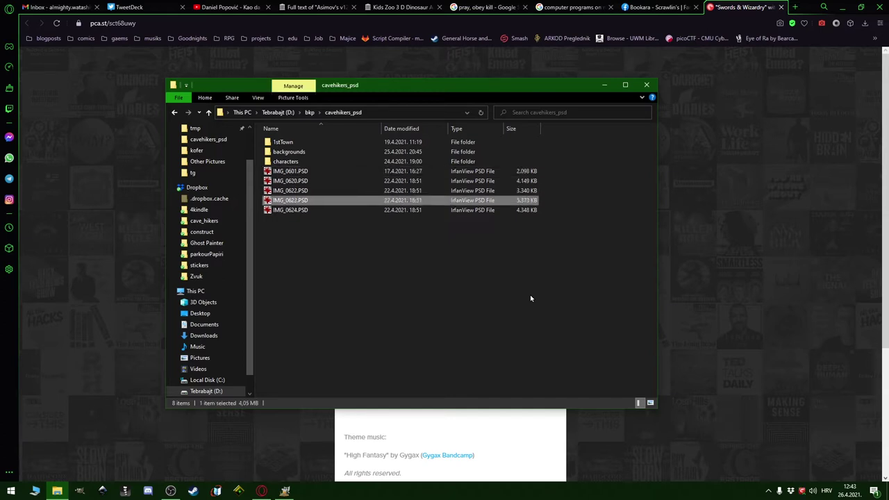
pyautogui.press('Up')
pyautogui.press('Up')
pyautogui.press('Up')
pyautogui.press('Up')
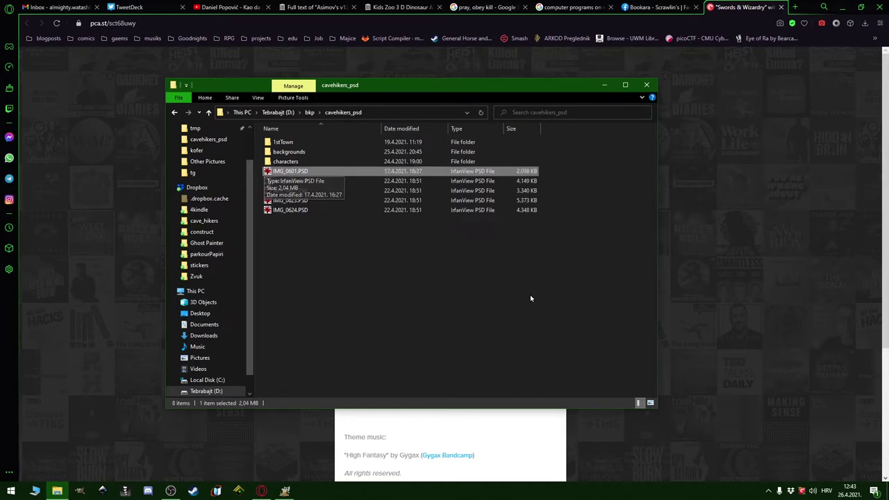
pyautogui.press('Return')
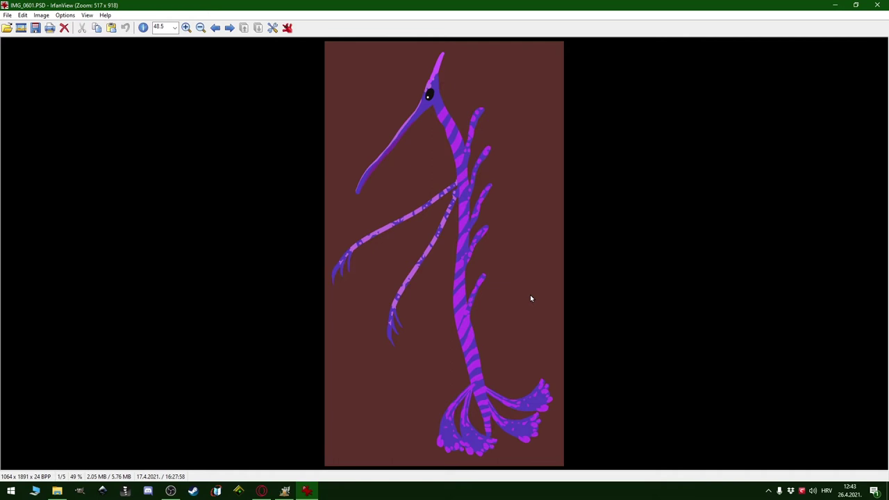
# Step: Browse the character PSDs back to the antlered egg, then close IrfanView and minimize the browser
pyautogui.press('Right')
pyautogui.press('Right')
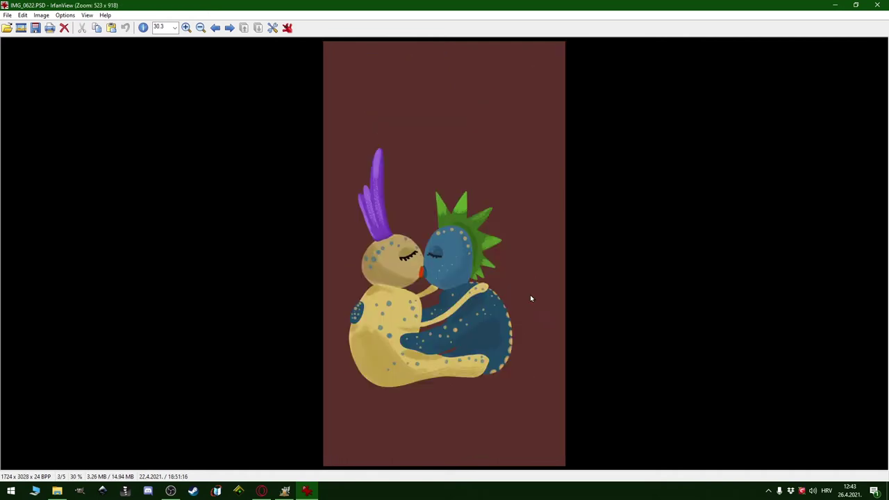
pyautogui.press('Left')
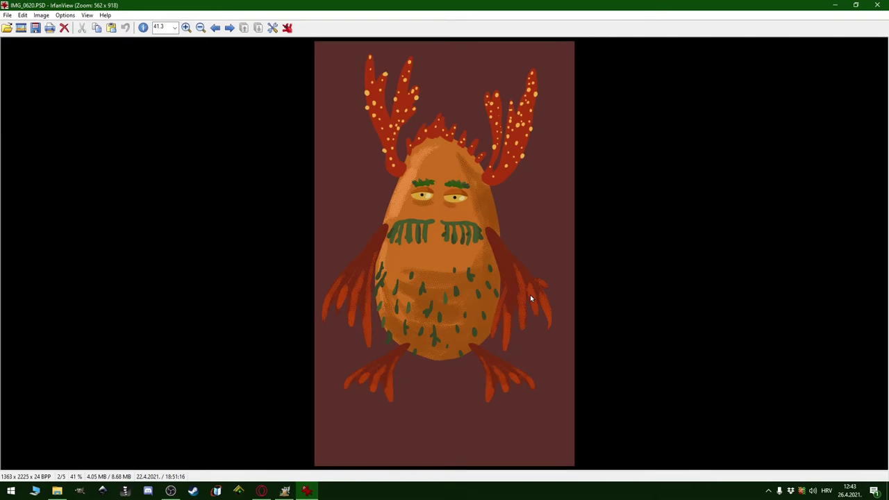
pyautogui.press('Right')
pyautogui.press('Right')
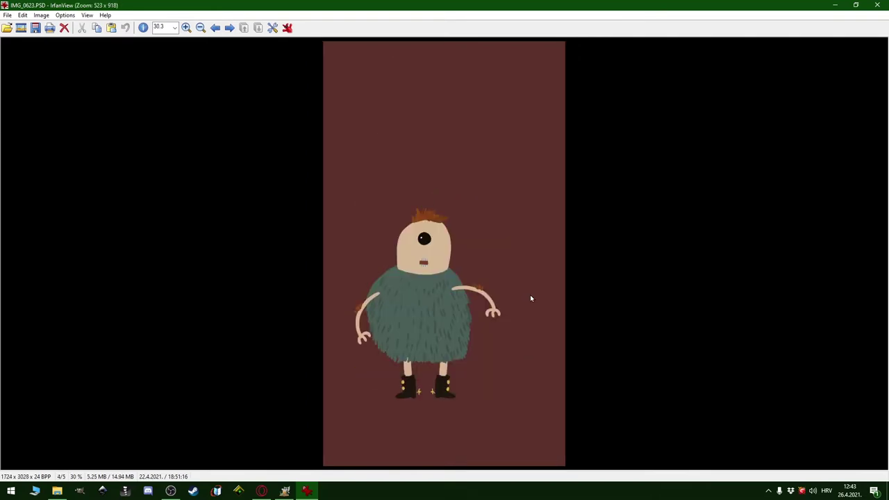
pyautogui.press('Left')
pyautogui.press('Left')
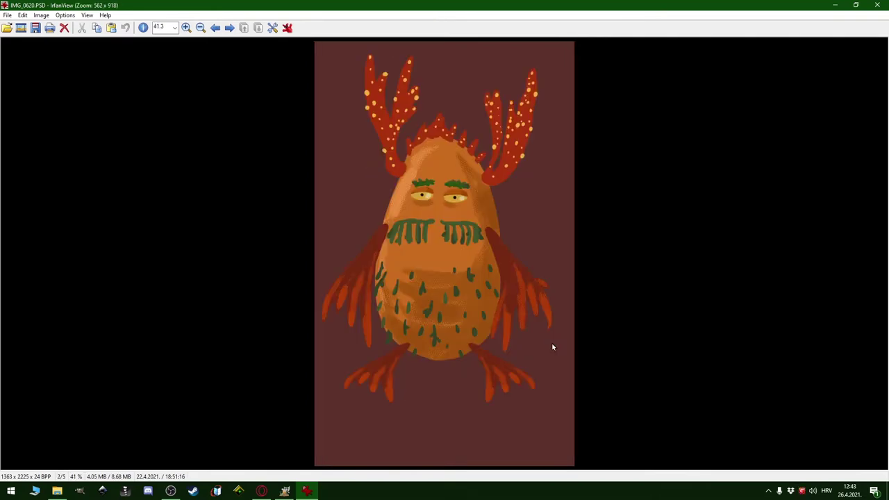
pyautogui.press('Escape')
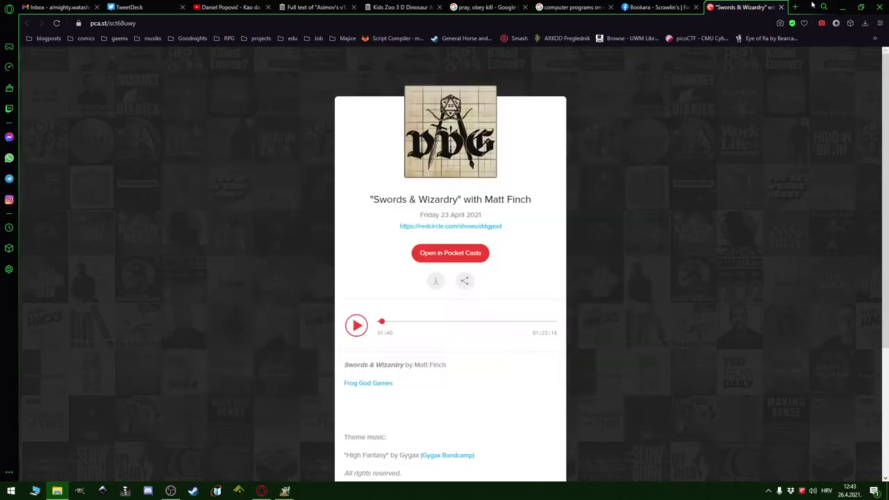
pyautogui.click(261, 491)
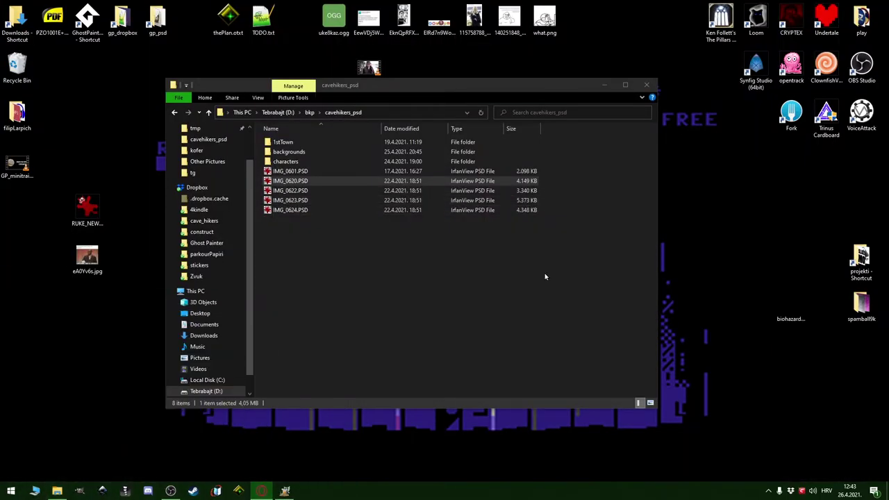
# Step: In GIMP, clear the dark red Background to transparency and delete that layer
pyautogui.moveTo(285, 491)
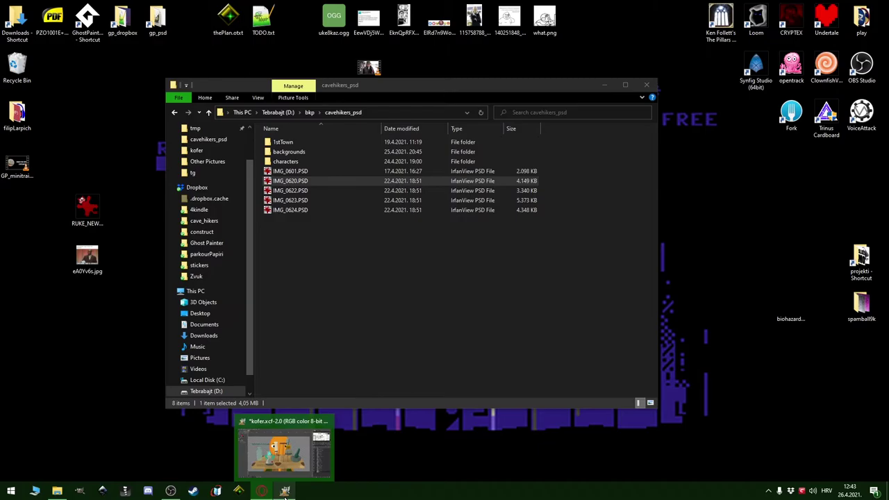
pyautogui.click(285, 452)
pyautogui.press('Delete')
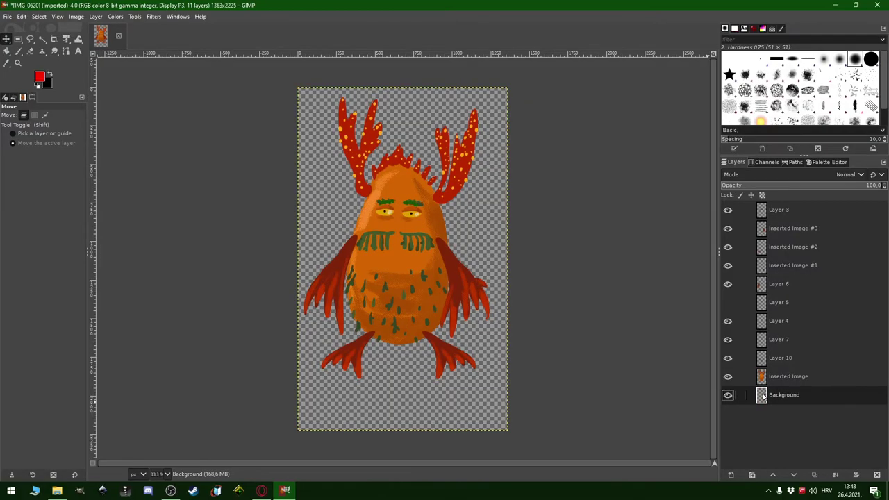
pyautogui.click(877, 475)
# Step: Check the orange egg layer's visibility and rename Inserted Image to 'body'
pyautogui.click(728, 376)
pyautogui.click(728, 376)
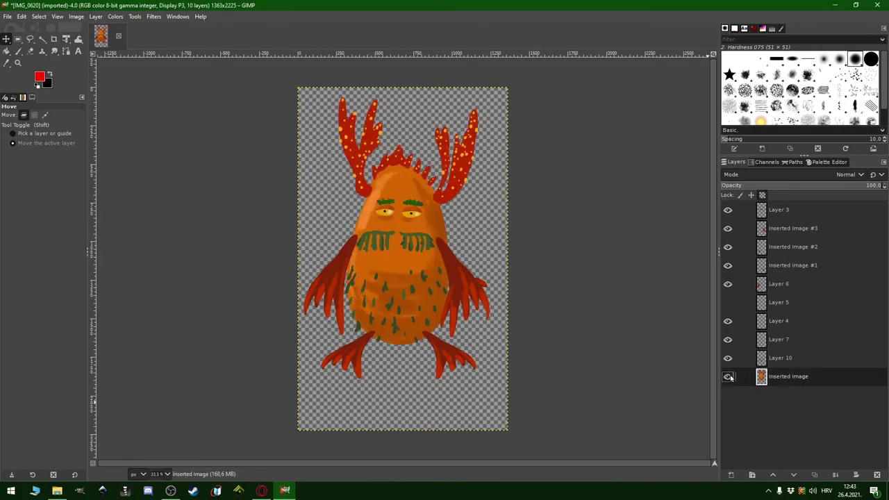
pyautogui.click(728, 377)
pyautogui.click(728, 376)
pyautogui.click(728, 376)
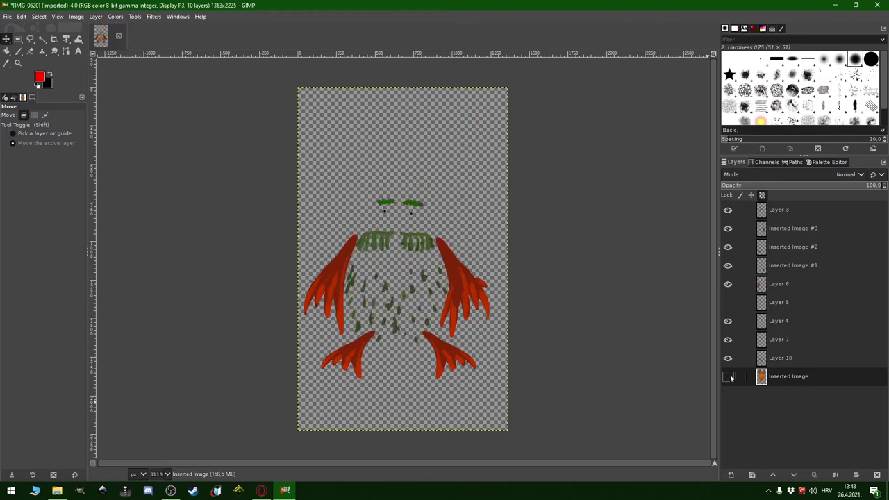
pyautogui.click(727, 376)
pyautogui.click(728, 377)
pyautogui.click(727, 377)
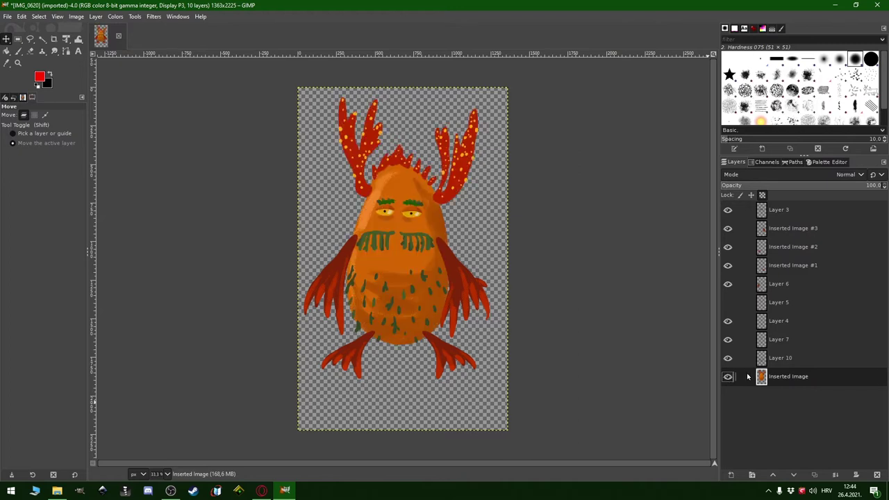
pyautogui.doubleClick(791, 377)
pyautogui.write('body')
pyautogui.press('Return')
# Step: Toggle Layer 10's visibility to inspect the green belly dots
pyautogui.click(778, 358)
pyautogui.click(728, 358)
pyautogui.click(728, 358)
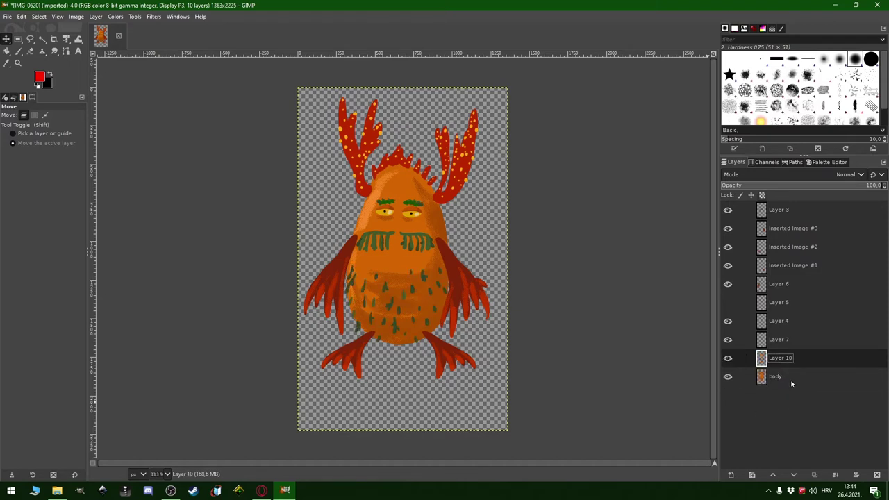
pyautogui.click(727, 359)
pyautogui.click(728, 359)
pyautogui.click(728, 359)
# Step: Merge the green belly dots Layer 10 down into the body layer
pyautogui.click(728, 359)
pyautogui.rightClick(762, 356)
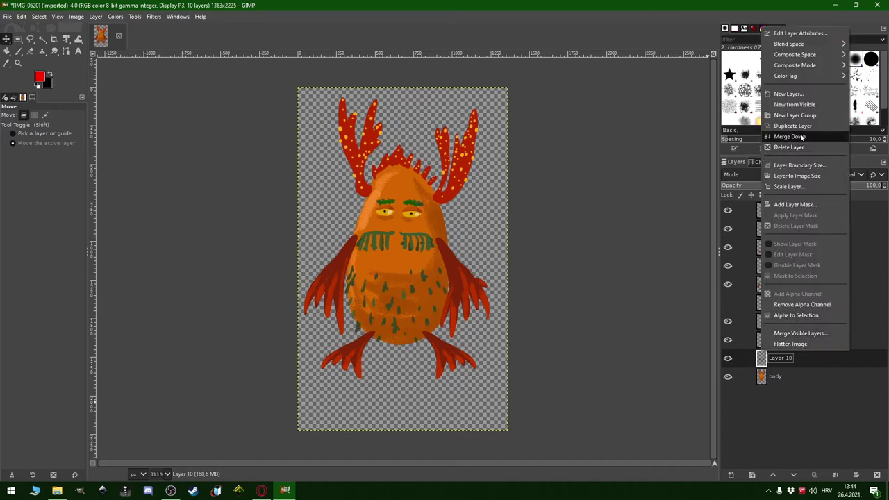
pyautogui.click(790, 136)
# Step: Rename Layer 7 to 'eyebrows' and Layer 4 to 'eyes'
pyautogui.click(729, 340)
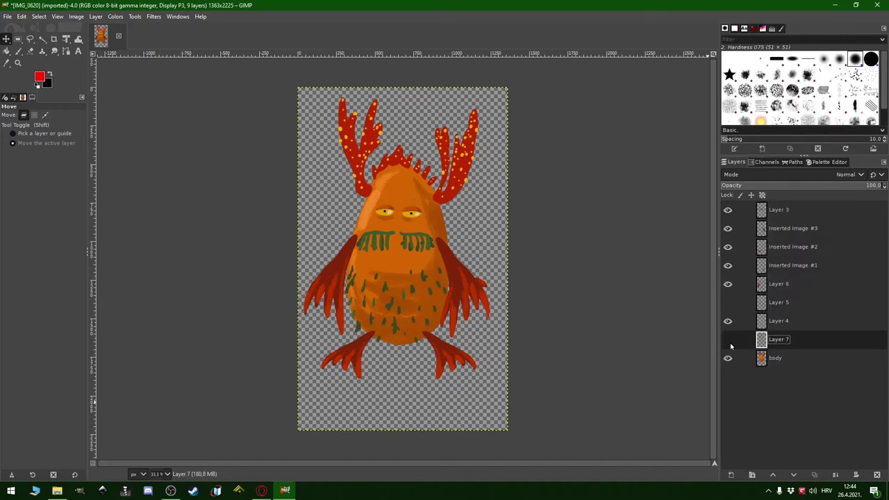
pyautogui.doubleClick(779, 342)
pyautogui.write('eyebrows')
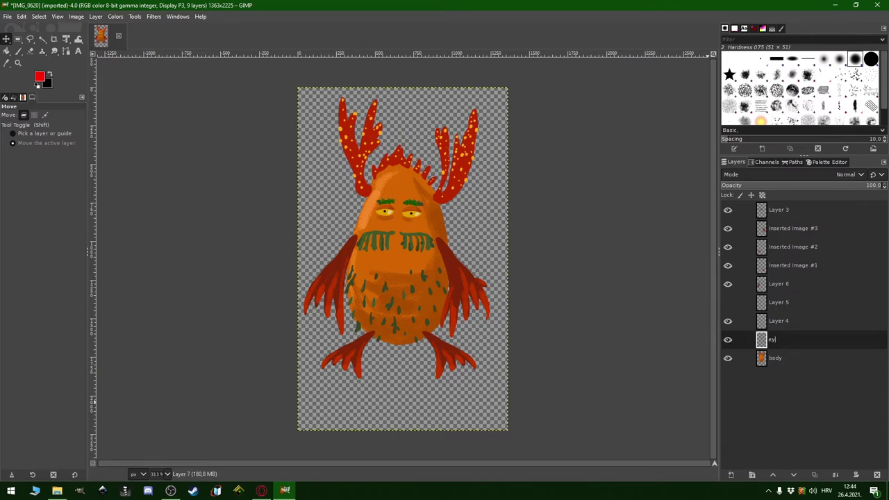
pyautogui.doubleClick(775, 321)
pyautogui.write('ey')
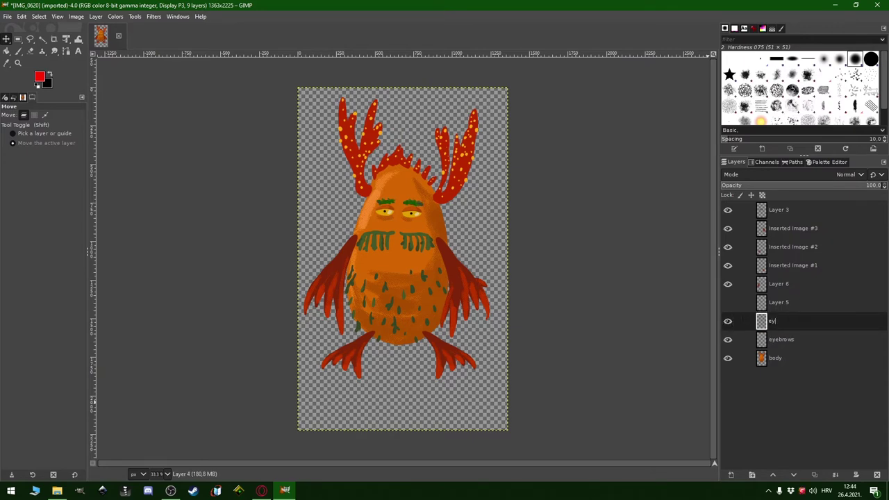
pyautogui.write('es')
# Step: Unhide Layer 5, rename it 'mouth' and the next layer 'arm_left', then check arm_left
pyautogui.click(727, 303)
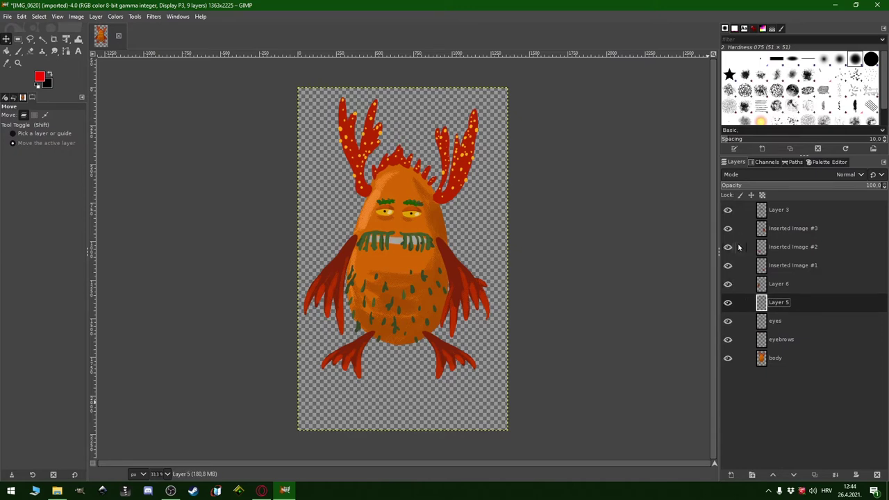
pyautogui.doubleClick(778, 305)
pyautogui.write('mouth')
pyautogui.press('Tab')
pyautogui.write('arm_left')
pyautogui.press('Return')
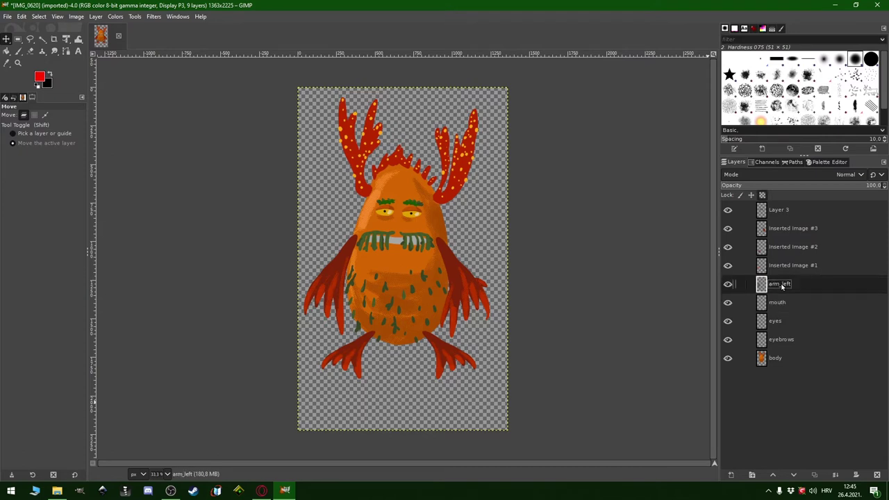
pyautogui.click(727, 288)
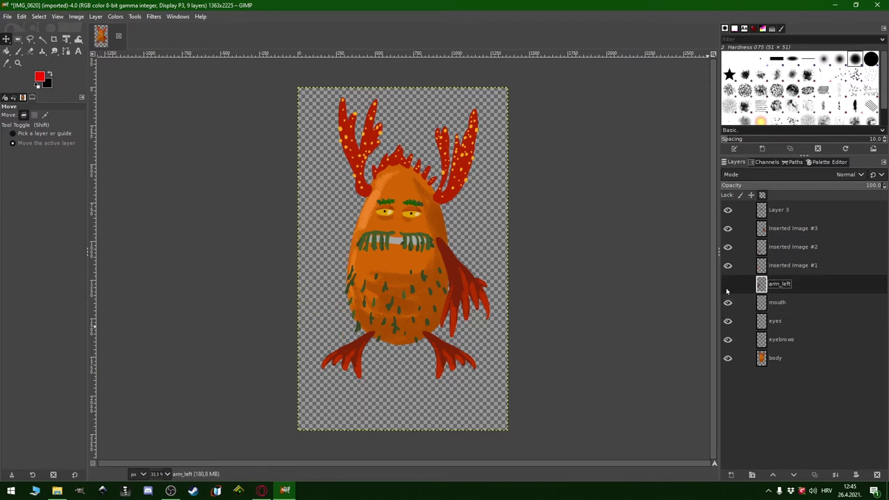
pyautogui.click(727, 288)
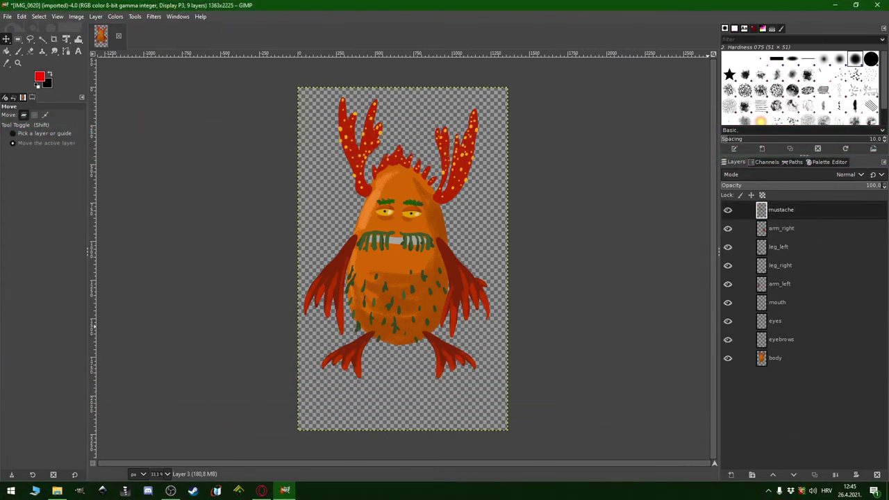
# Step: Drag the arm_left layer up to sit directly below arm_right, above the legs
pyautogui.doubleClick(783, 211)
pyautogui.click(785, 273)
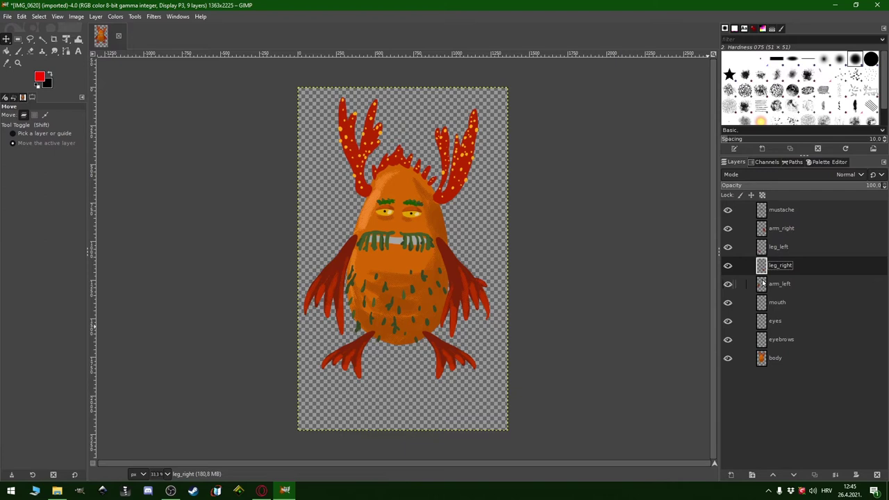
pyautogui.moveTo(764, 283); pyautogui.dragTo(784, 239)
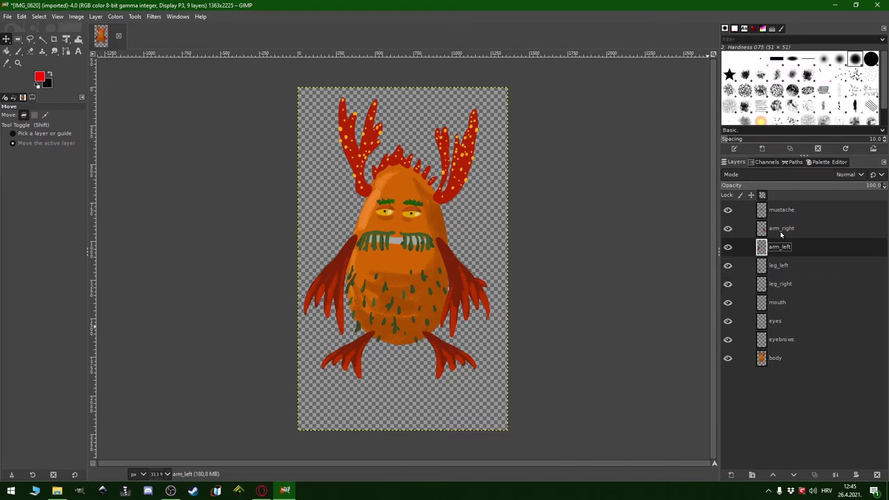
# Step: Crop the body, eyebrows and eyes layers to their content
pyautogui.click(770, 358)
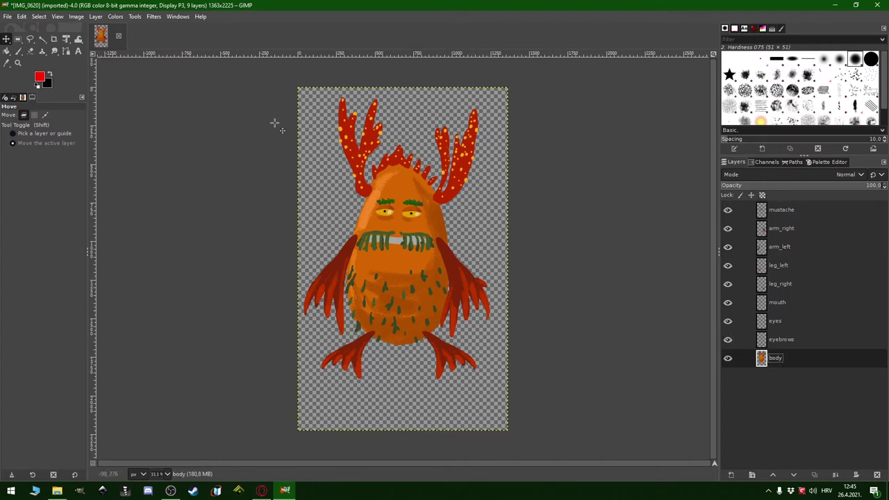
pyautogui.click(95, 16)
pyautogui.click(119, 193)
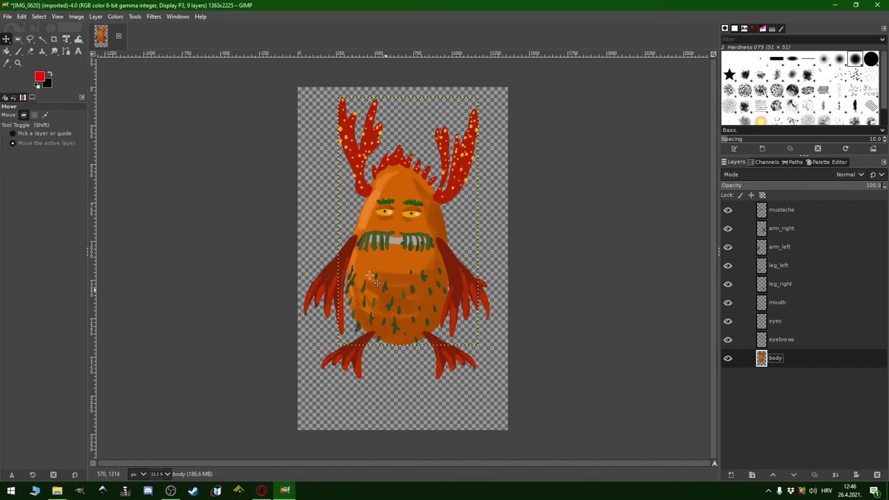
pyautogui.press('pageup')
pyautogui.click(95, 16)
pyautogui.click(129, 193)
pyautogui.press('pageup')
pyautogui.click(95, 16)
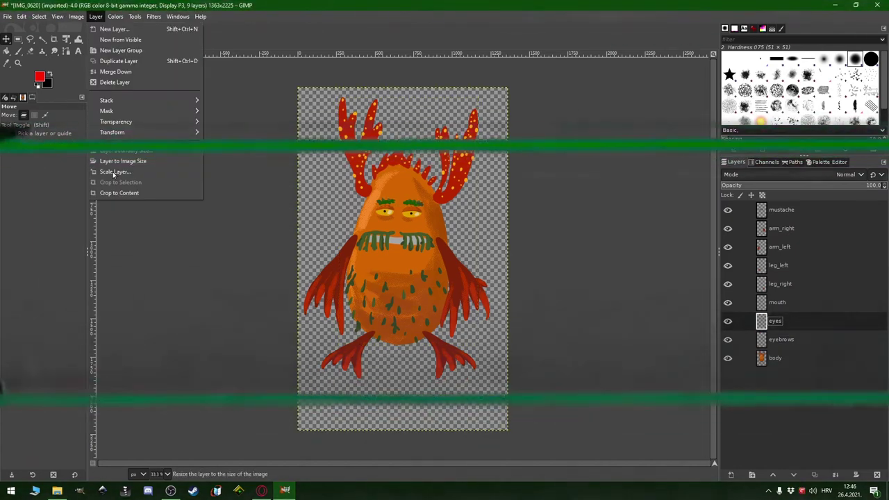
pyautogui.click(122, 194)
# Step: Crop leg_right, leg_left and arm_left to their content, stepping up through the layers
pyautogui.press('pageup')
pyautogui.press('pageup')
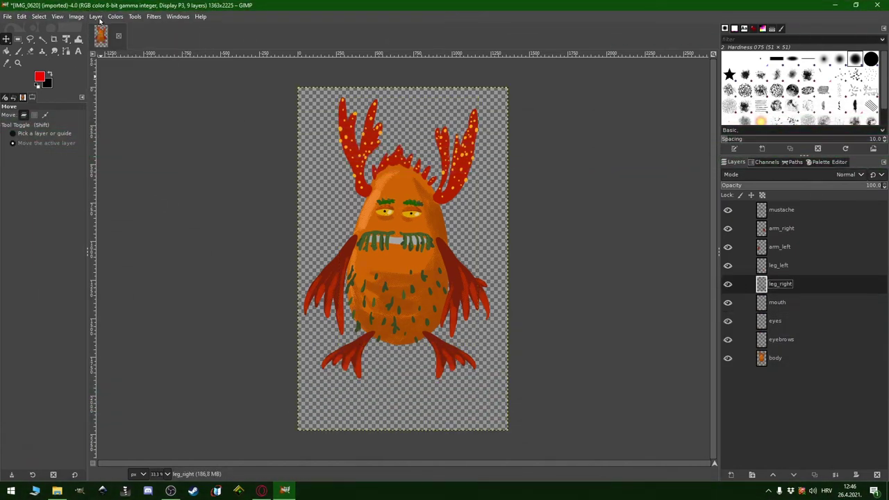
pyautogui.click(95, 16)
pyautogui.click(135, 195)
pyautogui.press('pageup')
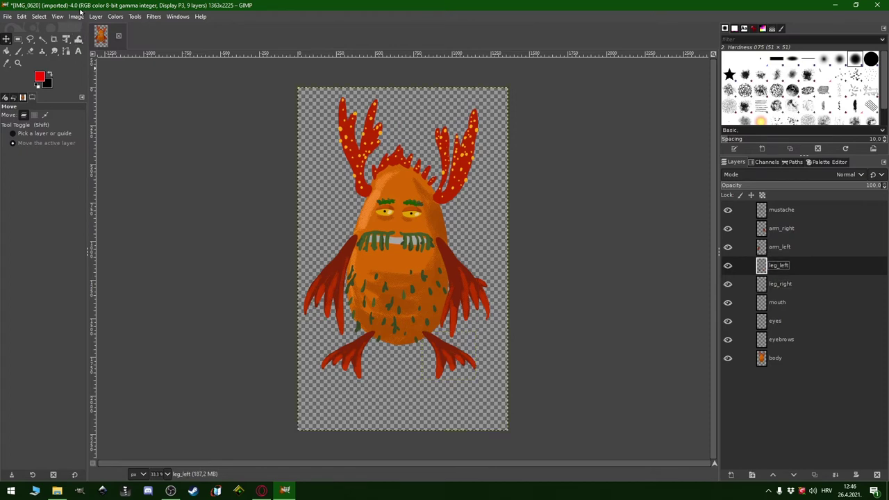
pyautogui.click(95, 16)
pyautogui.click(132, 194)
pyautogui.press('pageup')
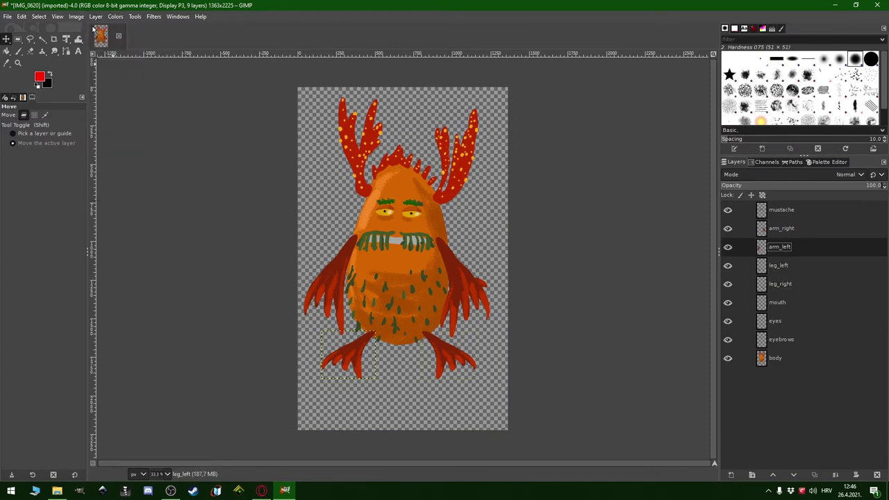
pyautogui.click(95, 16)
pyautogui.click(134, 194)
pyautogui.press('pageup')
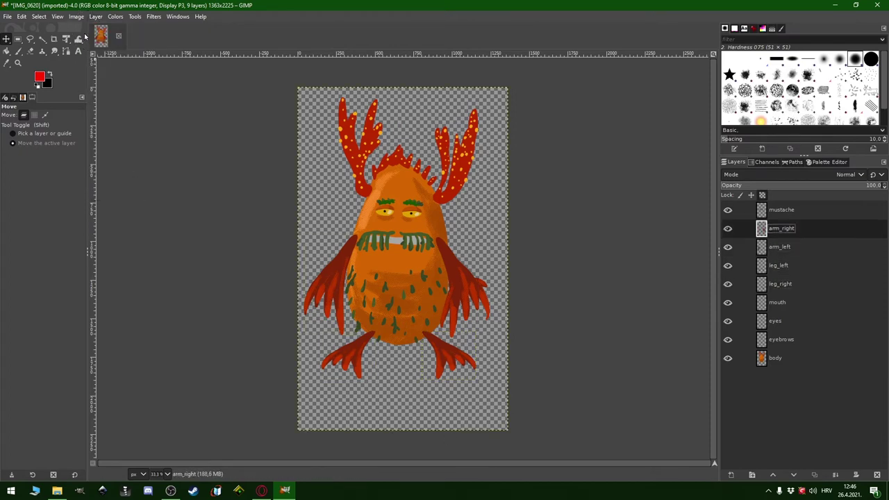
pyautogui.press('pageup')
# Step: Export Layers as PNGs into a new blobman_layers folder, then save the project as blobman.xcf
pyautogui.click(7, 16)
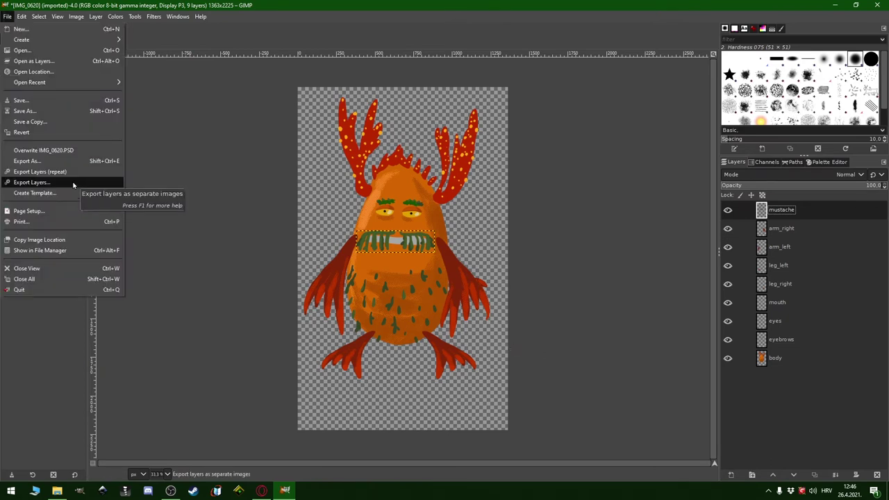
pyautogui.click(73, 182)
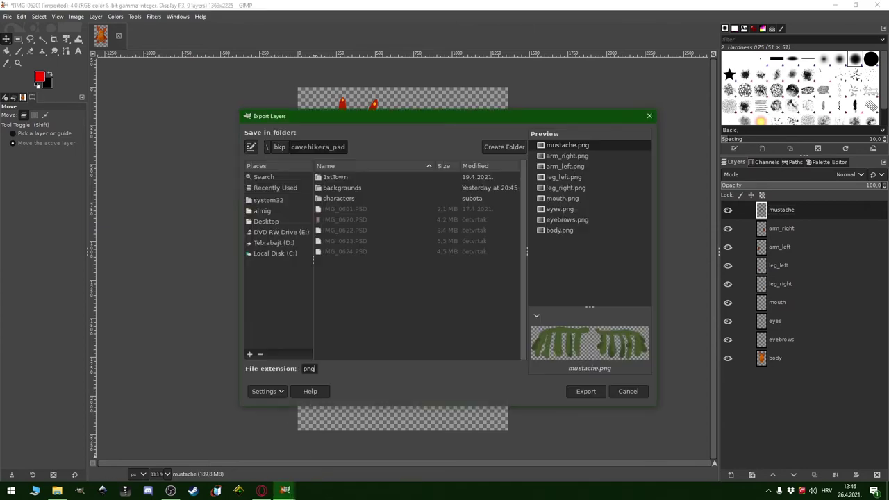
pyautogui.click(509, 148)
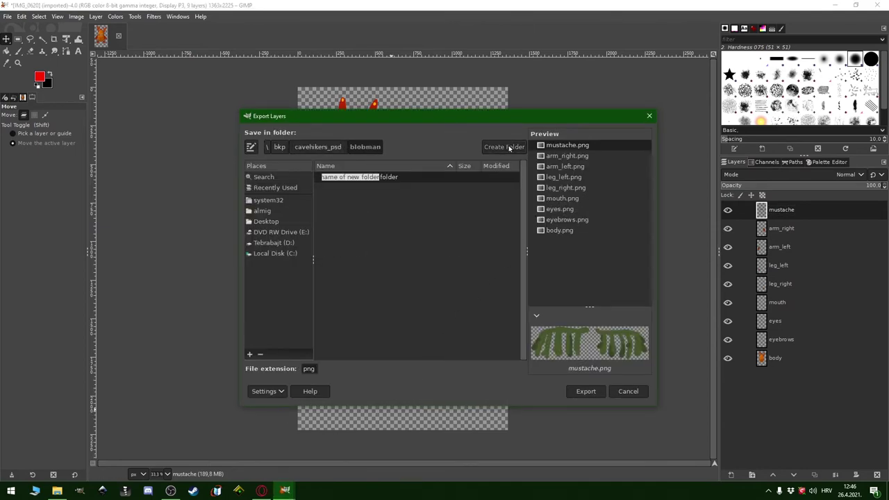
pyautogui.write('blobman_layers')
pyautogui.press('Return')
pyautogui.press('Return')
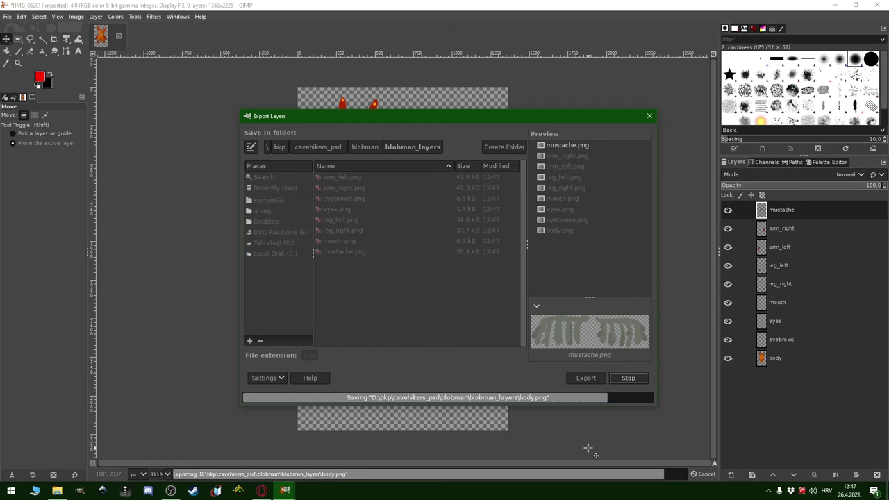
pyautogui.hotkey('ctrl', 's')
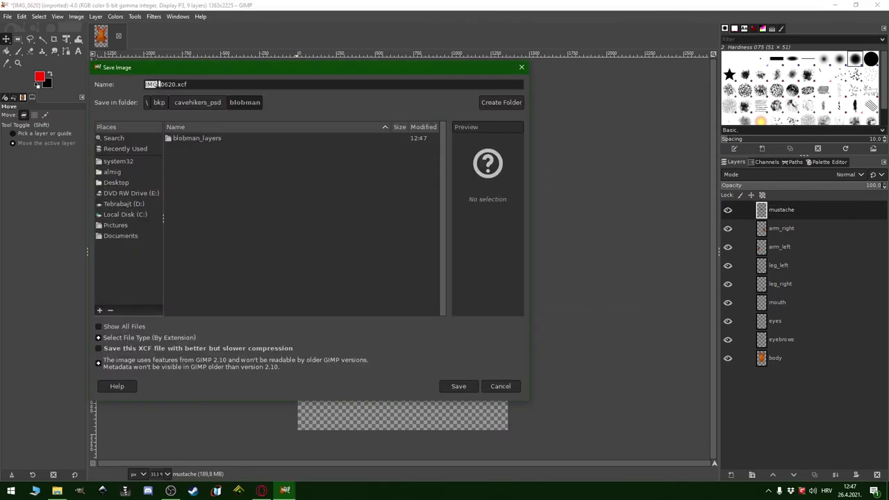
pyautogui.click(173, 84)
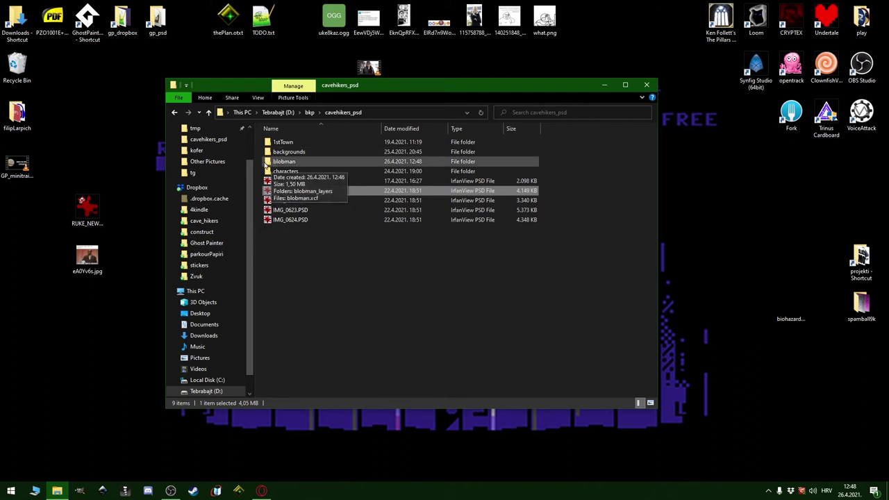
# Step: Open the blobman folder, then open blobman_layers in a Dropbox window to show the nine PNGs
pyautogui.doubleClick(267, 162)
pyautogui.hotkey('ctrl', 'v')
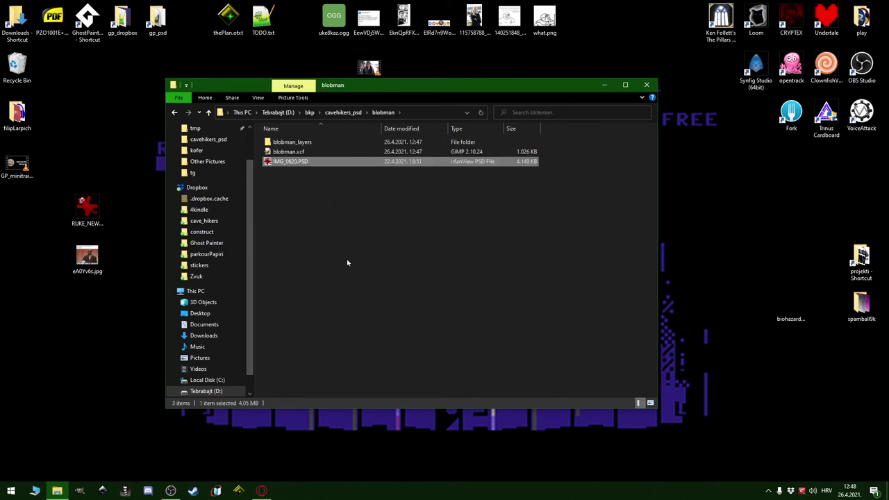
pyautogui.click(322, 242)
pyautogui.click(306, 143)
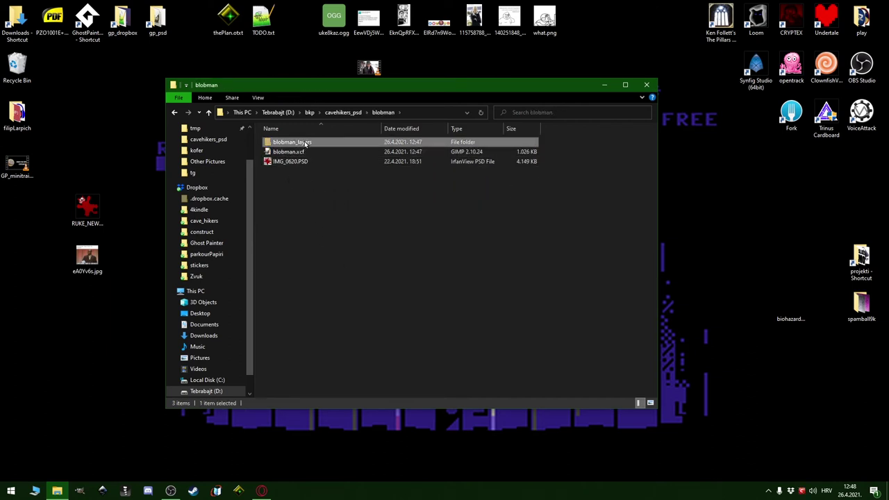
pyautogui.doubleClick(790, 490)
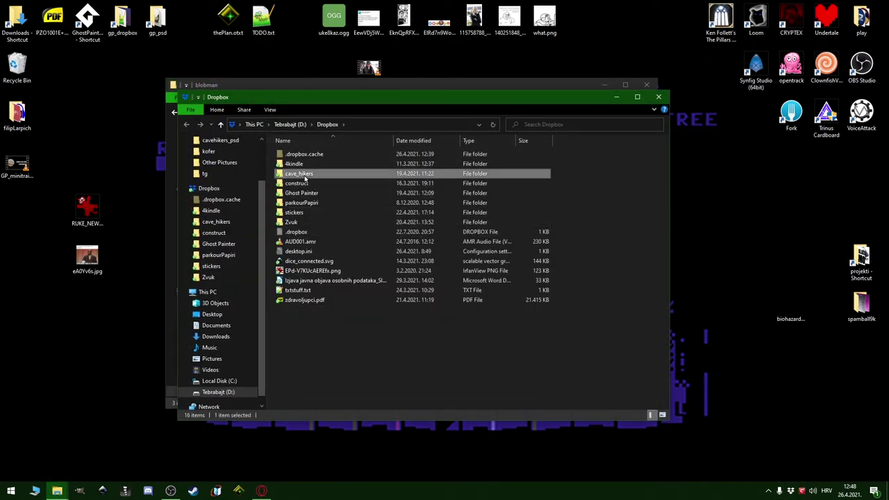
pyautogui.doubleClick(299, 173)
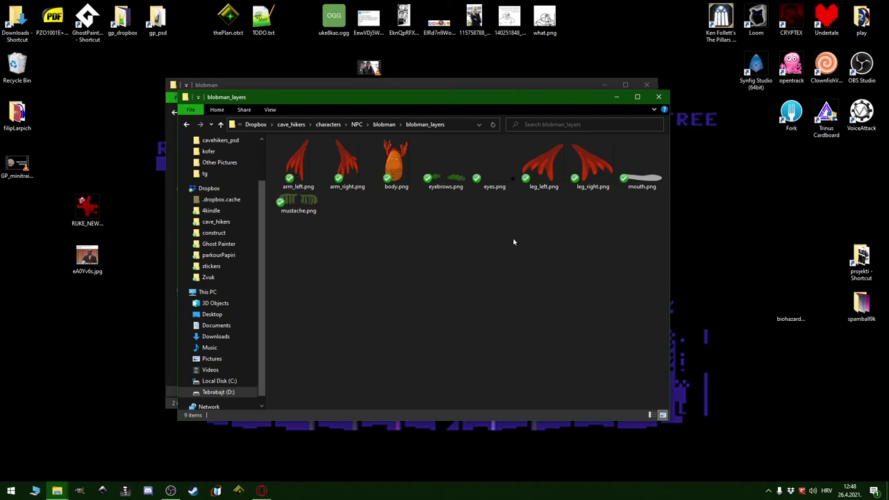
# Step: Set Spine's Image Files path to blobman_layers and save the project as 'blobman'
pyautogui.click(387, 125)
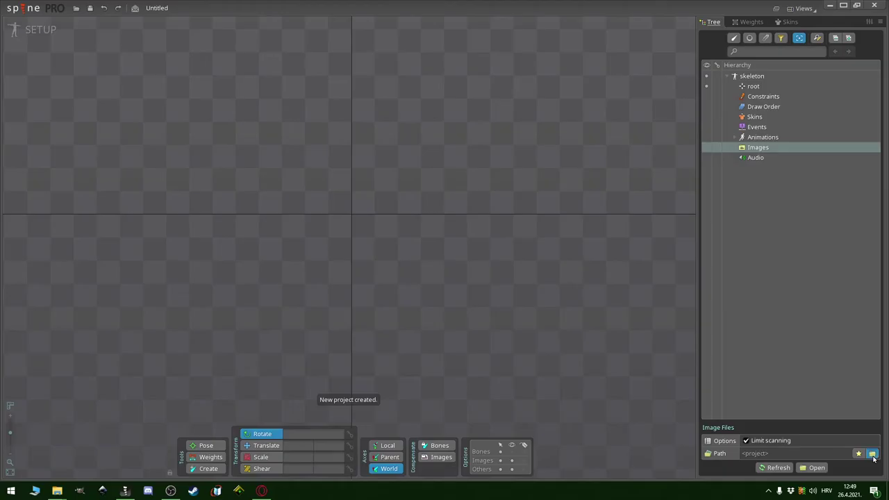
pyautogui.click(873, 456)
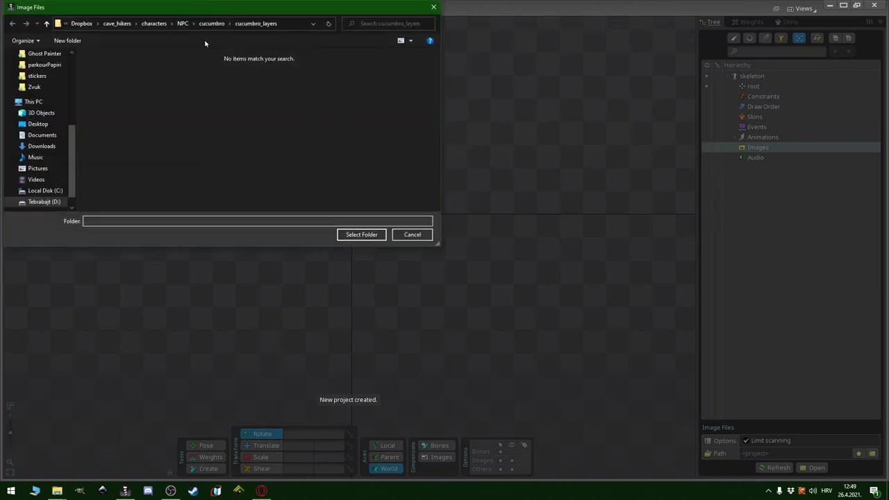
pyautogui.click(358, 235)
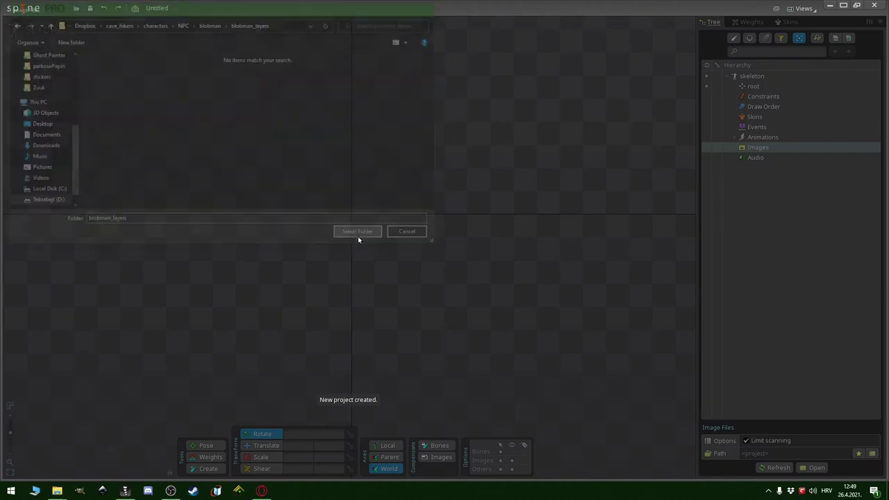
pyautogui.hotkey('ctrl', 's')
pyautogui.write('blobman')
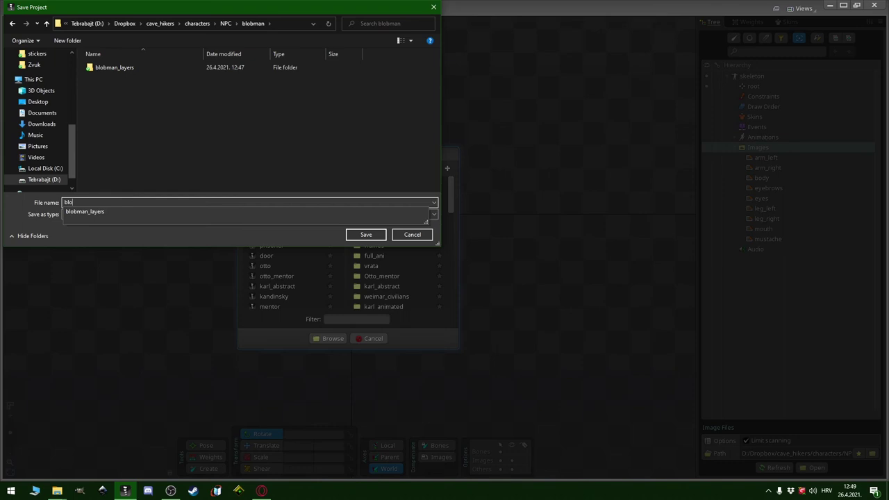
pyautogui.press('Return')
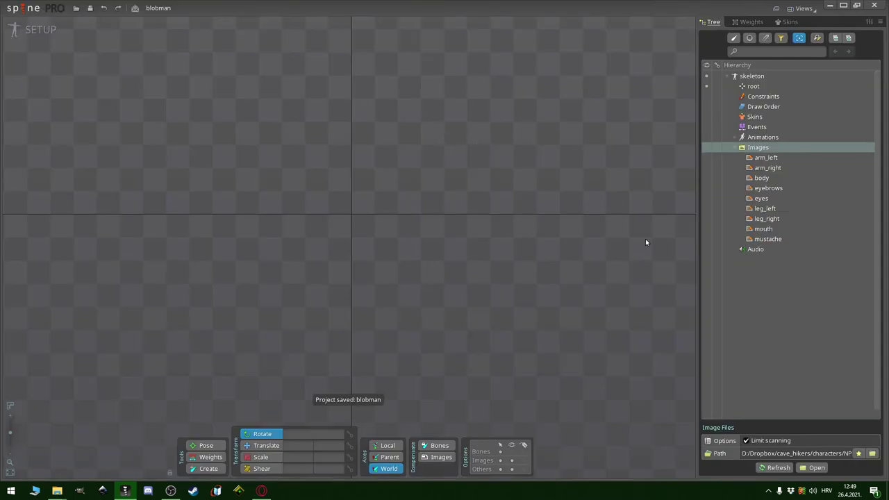
# Step: Place the body image on the canvas and arm_right against its right side
pyautogui.click(761, 177)
pyautogui.moveTo(761, 177); pyautogui.dragTo(367, 145)
pyautogui.scroll(-5, 366, 145)
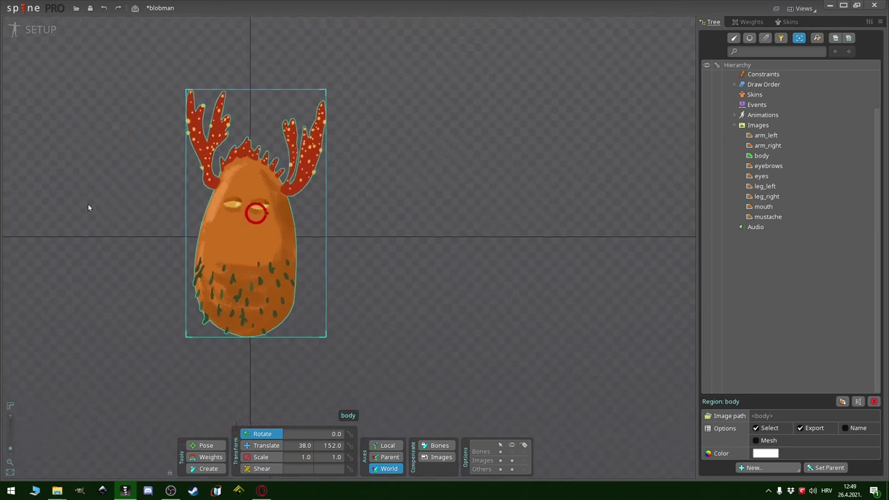
pyautogui.click(751, 172)
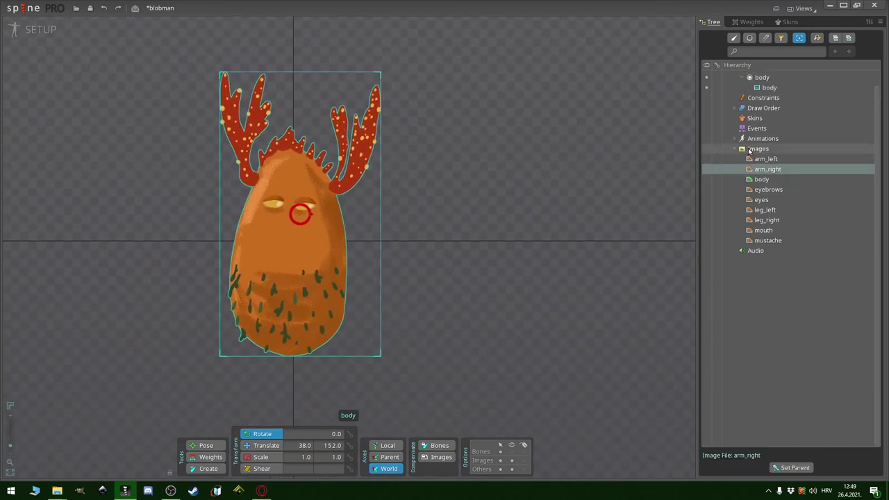
pyautogui.moveTo(749, 174); pyautogui.dragTo(369, 284)
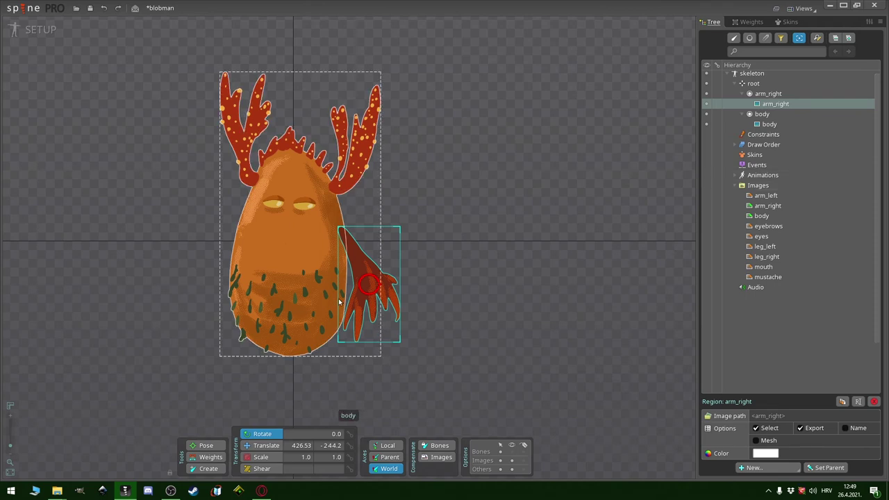
# Step: Place arm_left on the body's left side and the eyebrows just above the eyes
pyautogui.click(766, 195)
pyautogui.moveTo(766, 195); pyautogui.dragTo(213, 287)
pyautogui.moveTo(768, 246); pyautogui.dragTo(290, 183)
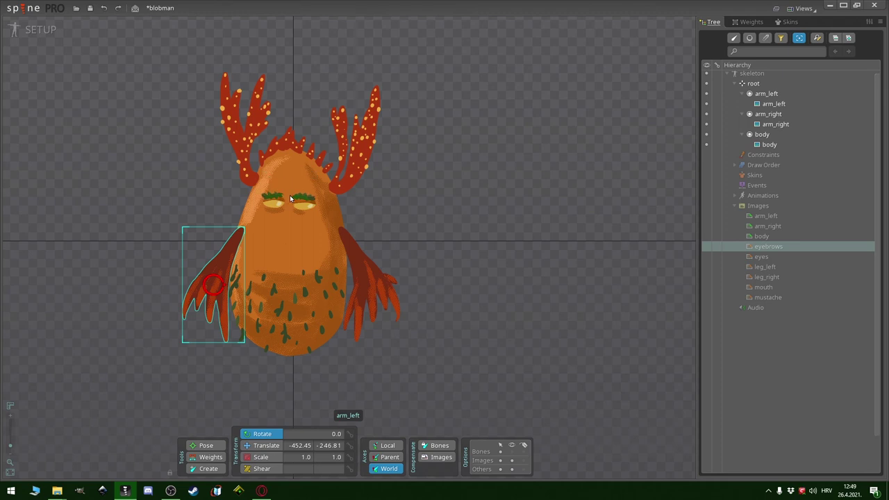
pyautogui.moveTo(290, 200); pyautogui.dragTo(288, 192)
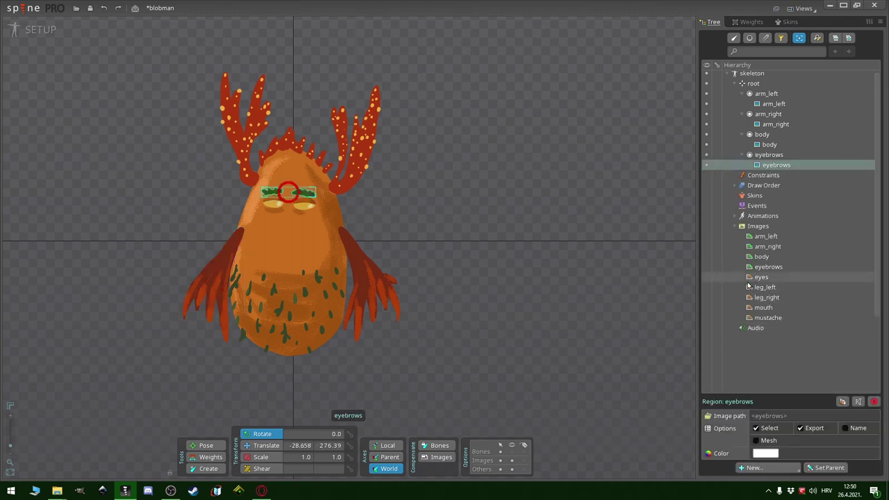
# Step: Place the eyes on the face, leg_left and leg_right at the lower body, and the mustache below the eyes
pyautogui.moveTo(596, 283); pyautogui.dragTo(288, 203)
pyautogui.moveTo(765, 307); pyautogui.dragTo(233, 364)
pyautogui.moveTo(767, 339); pyautogui.dragTo(343, 364)
pyautogui.moveTo(768, 379); pyautogui.dragTo(418, 238)
pyautogui.click(593, 231)
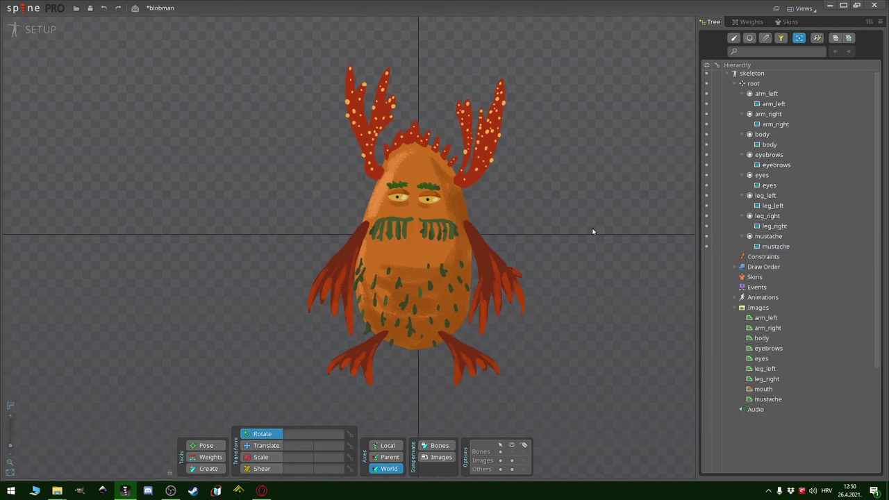
pyautogui.moveTo(612, 224); pyautogui.dragTo(525, 206)
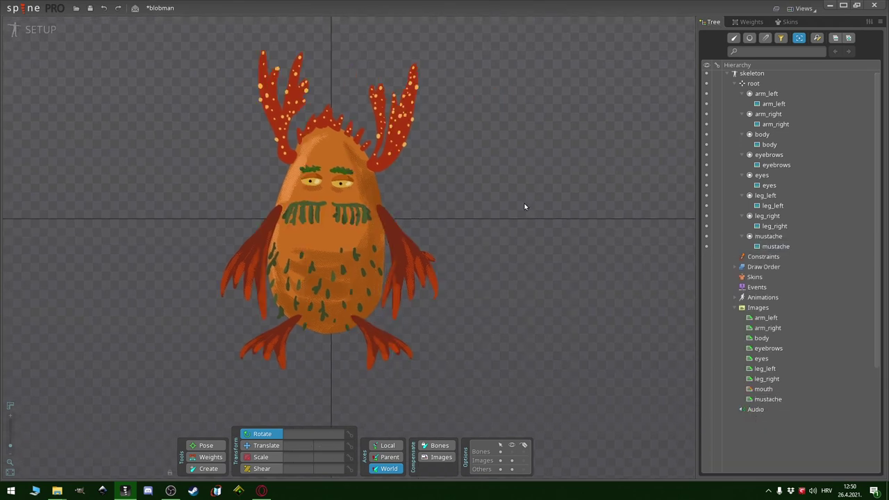